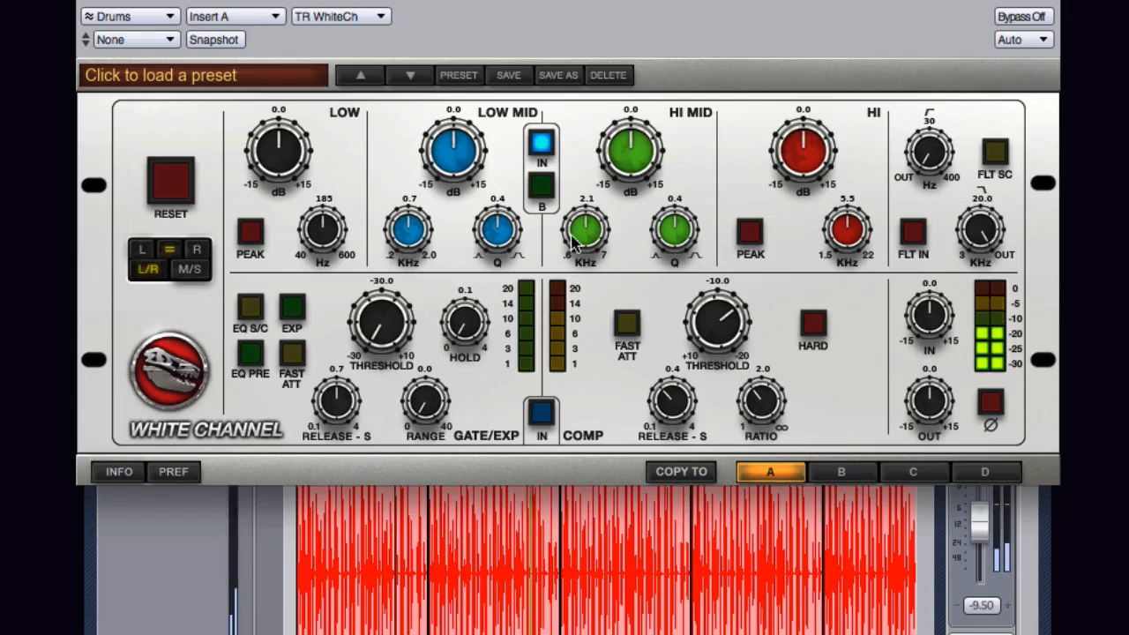
# Step: Boost the drum channel's low EQ band to 5.0 dB with its frequency at 161 Hz
pyautogui.moveTo(259, 160); pyautogui.dragTo(268, 129)
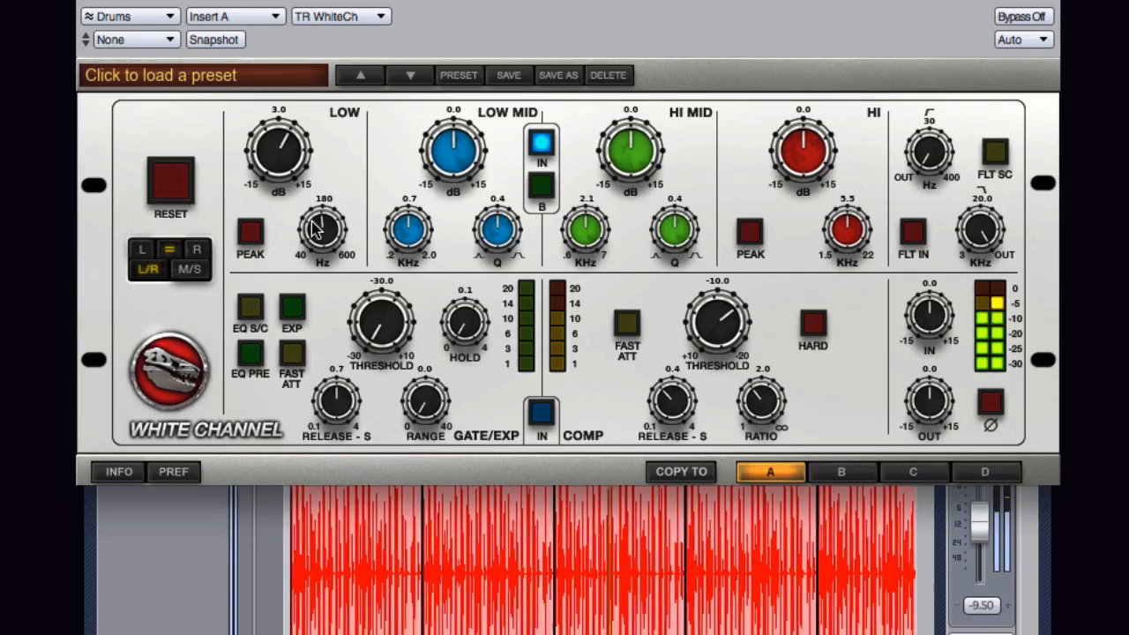
pyautogui.moveTo(313, 222); pyautogui.dragTo(312, 247)
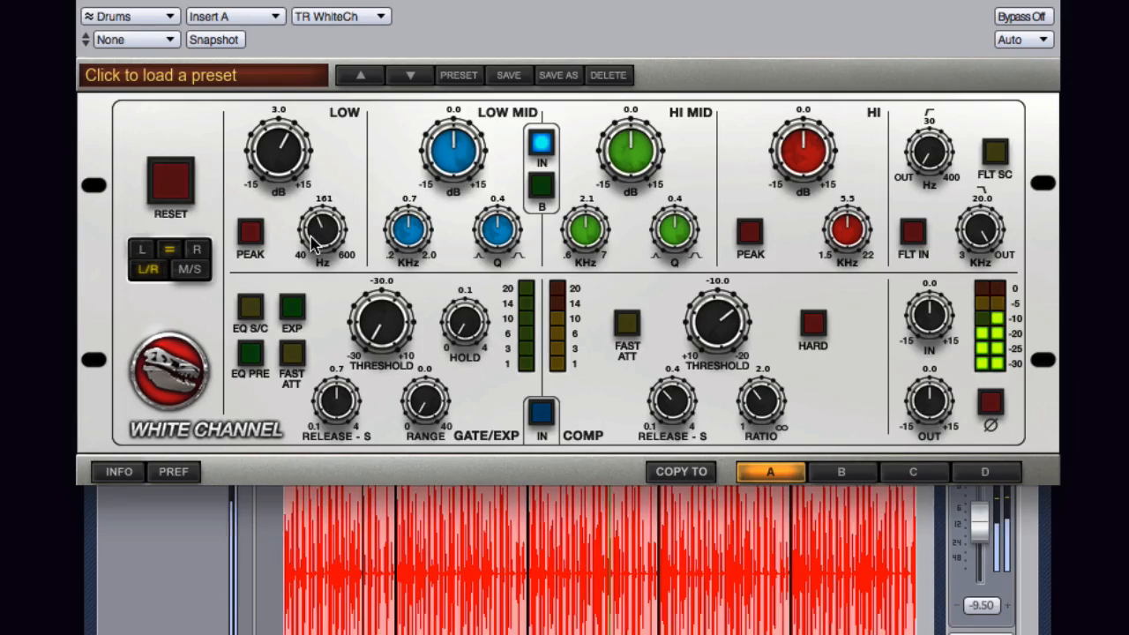
pyautogui.moveTo(279, 150); pyautogui.dragTo(277, 130)
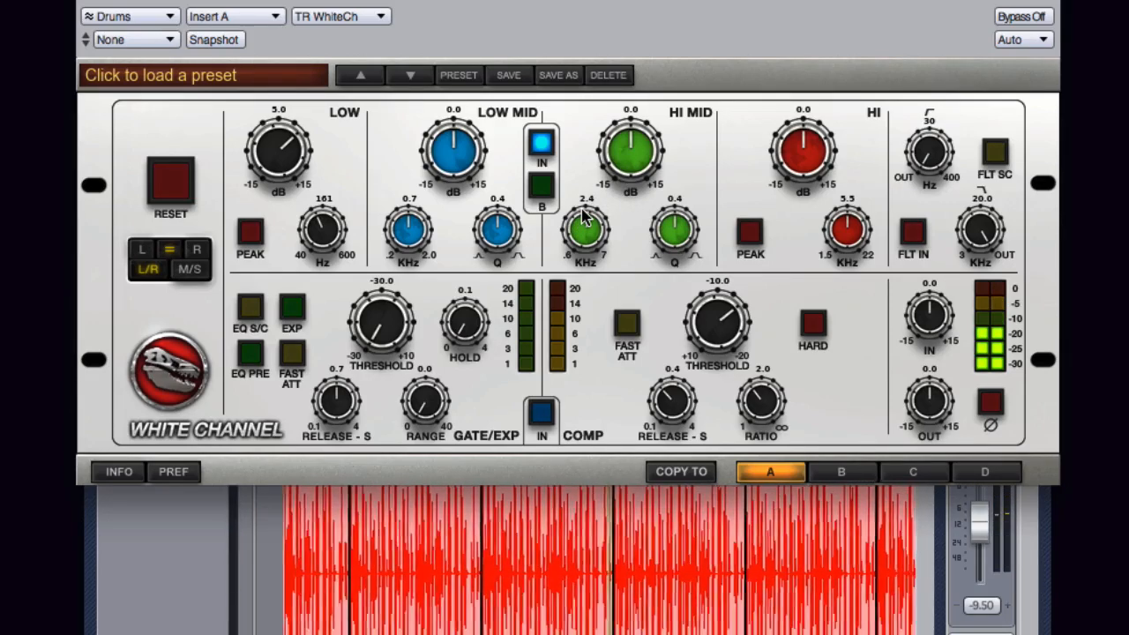
# Step: Boost the hi-mid band to 3.7 dB at 2.4 kHz and turn on the EQ's B mode, comparing it on and off
pyautogui.moveTo(582, 221); pyautogui.dragTo(584, 216)
pyautogui.moveTo(633, 157); pyautogui.dragTo(643, 119)
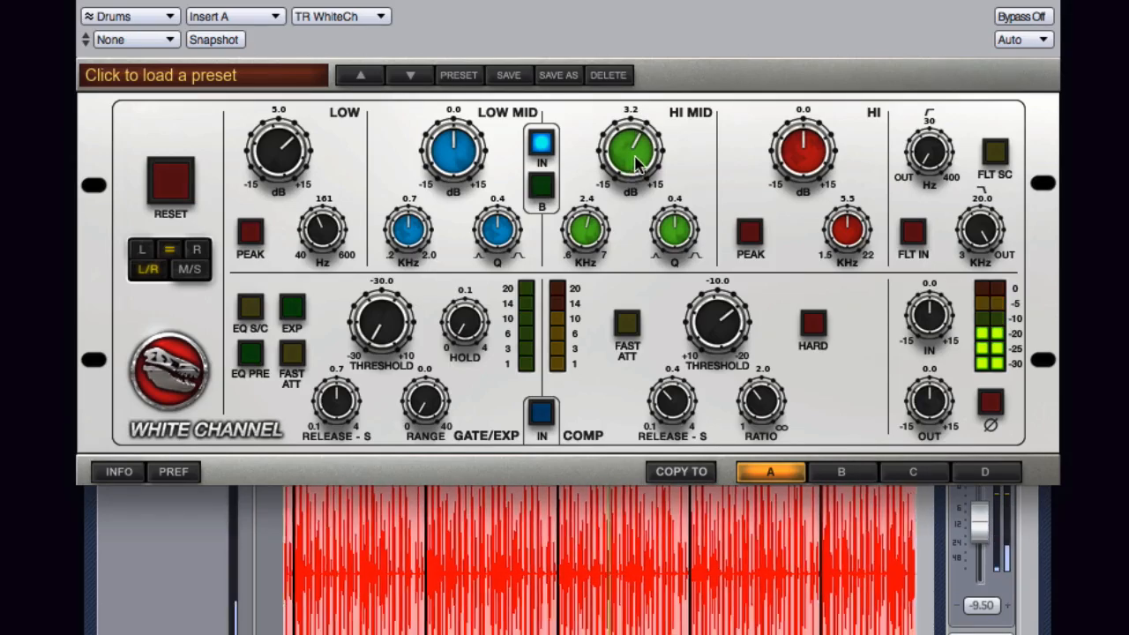
pyautogui.moveTo(635, 159); pyautogui.dragTo(637, 155)
pyautogui.click(542, 186)
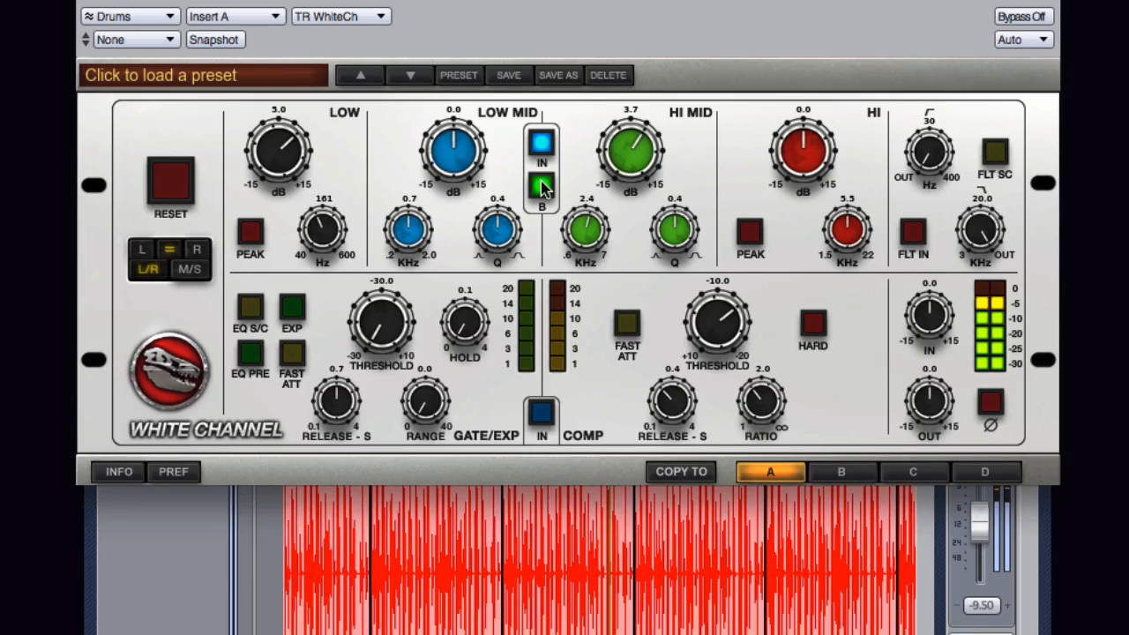
pyautogui.click(543, 186)
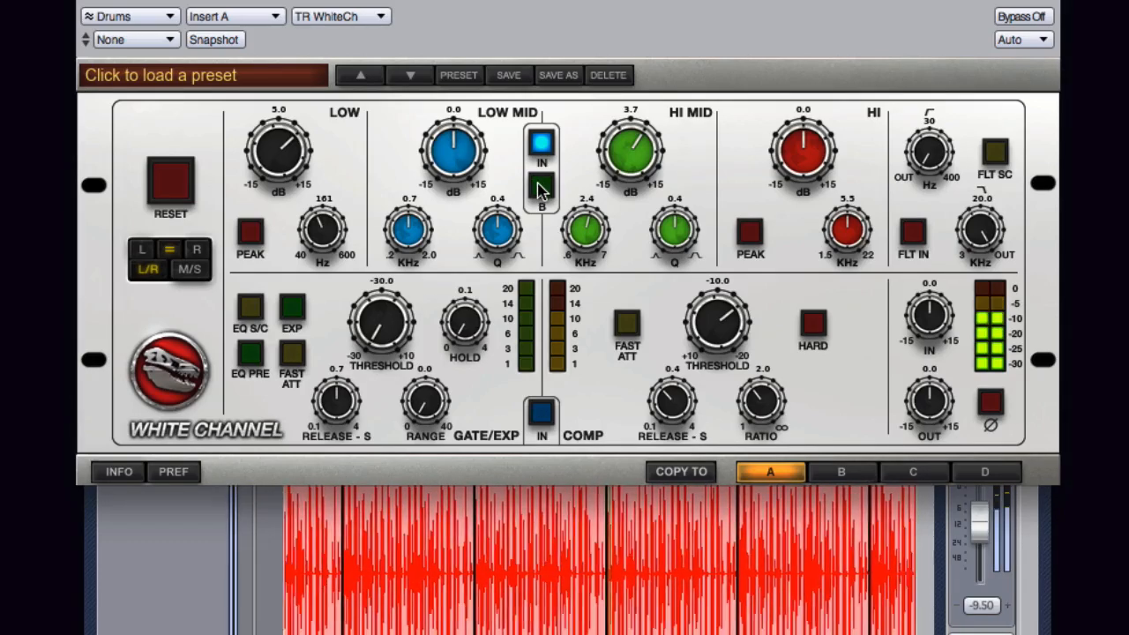
pyautogui.click(542, 188)
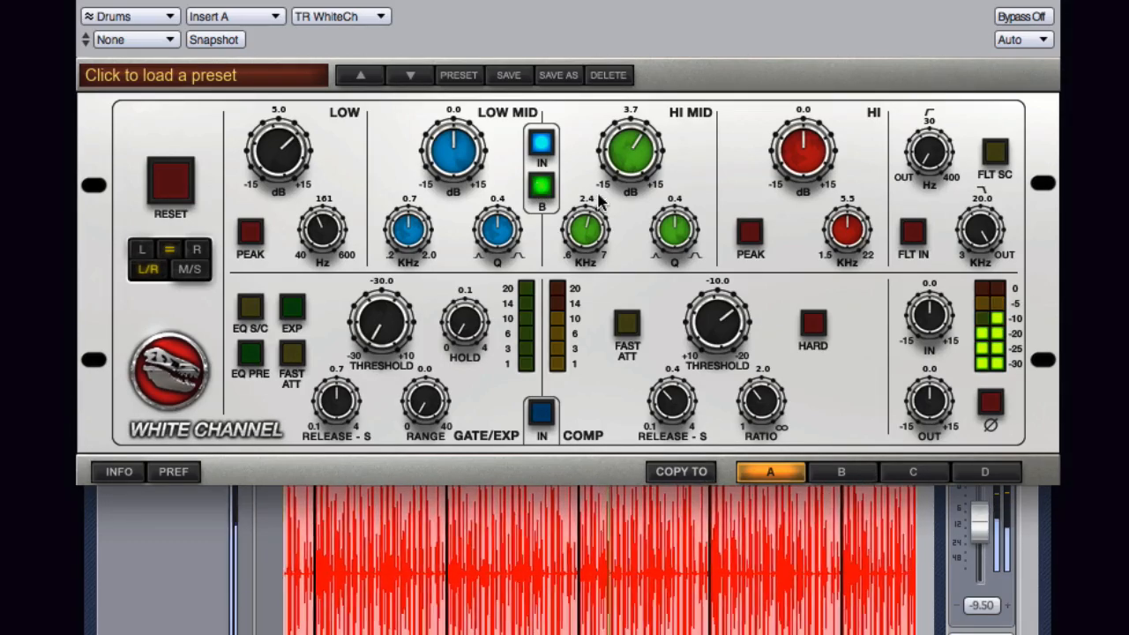
# Step: Try the high-pass filter at 72 Hz and a lowered low-pass filter, resetting both and switching the filters off
pyautogui.click(913, 233)
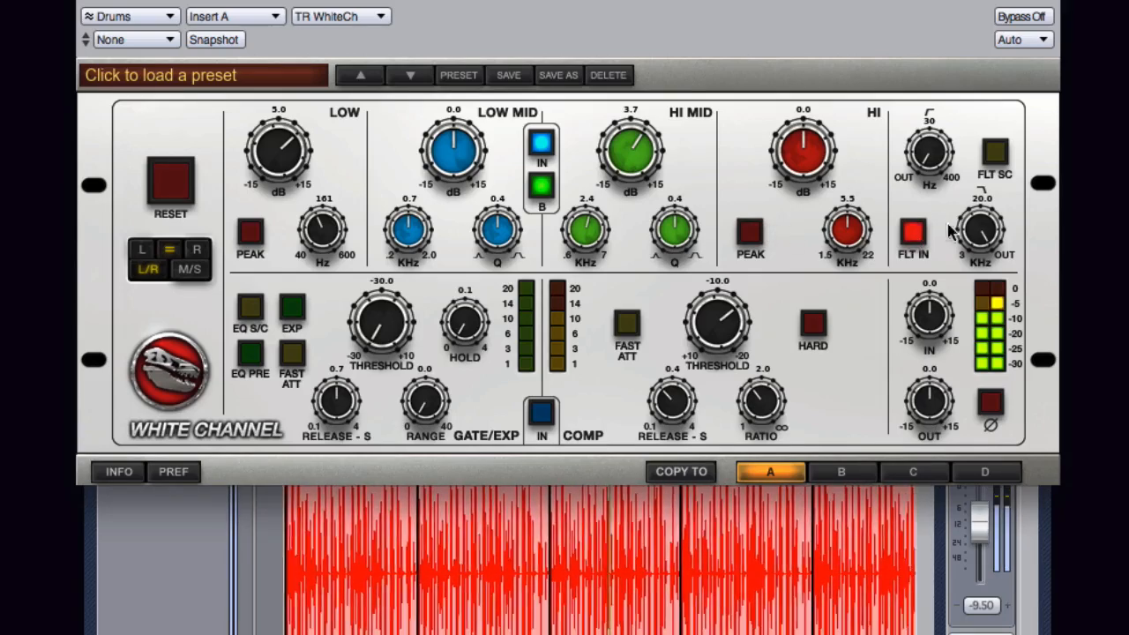
pyautogui.moveTo(924, 159); pyautogui.dragTo(925, 93)
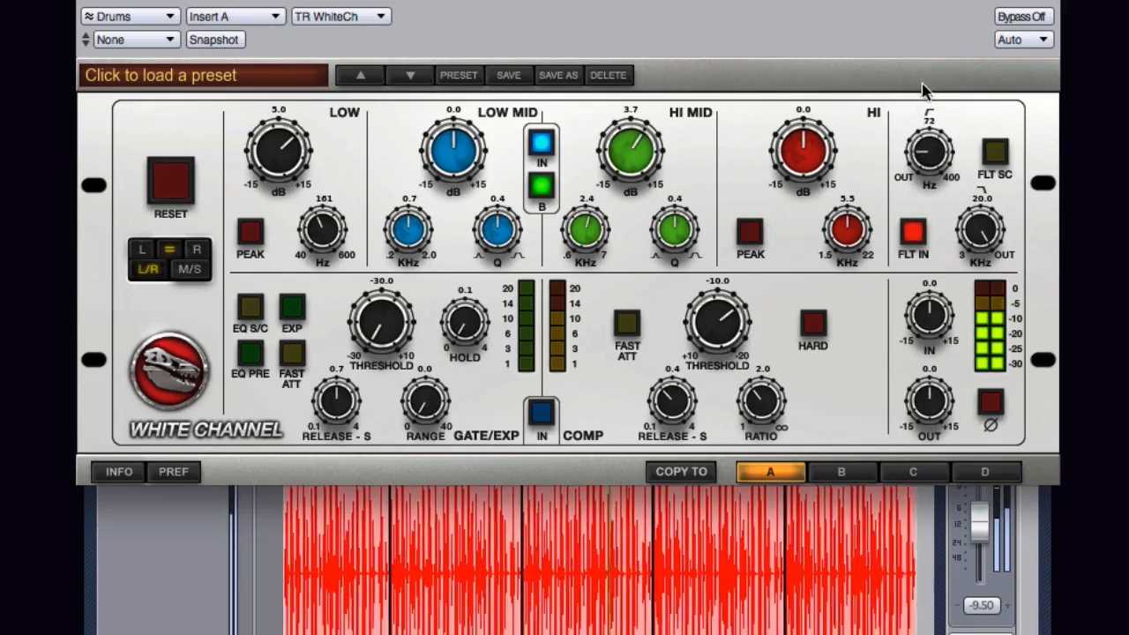
pyautogui.moveTo(958, 1); pyautogui.dragTo(970, 228)
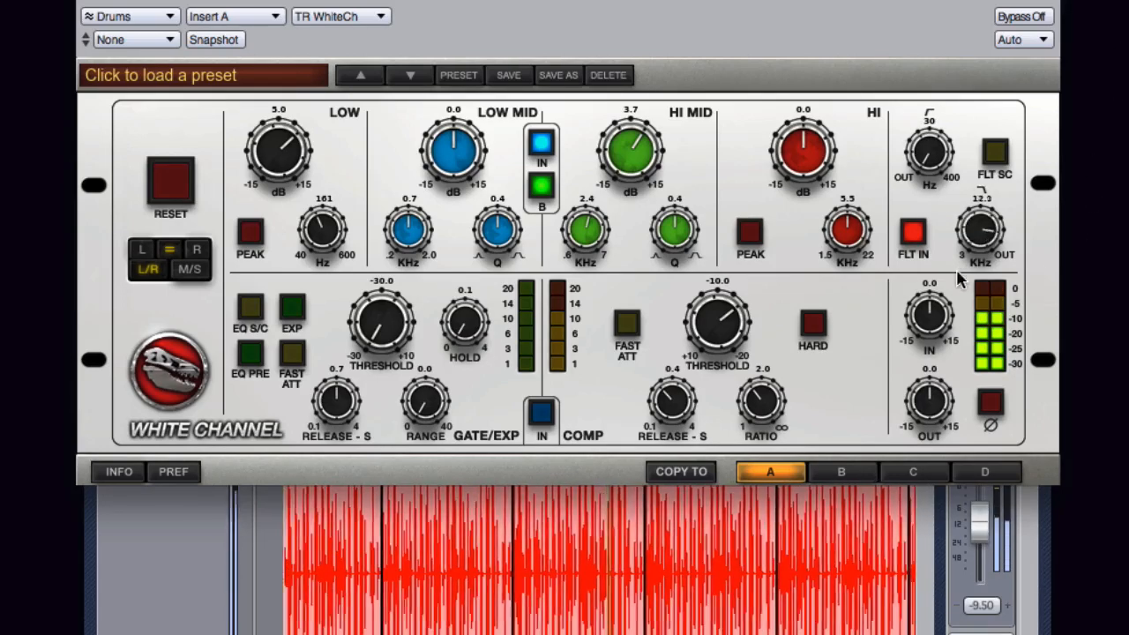
pyautogui.moveTo(959, 309); pyautogui.dragTo(962, 163)
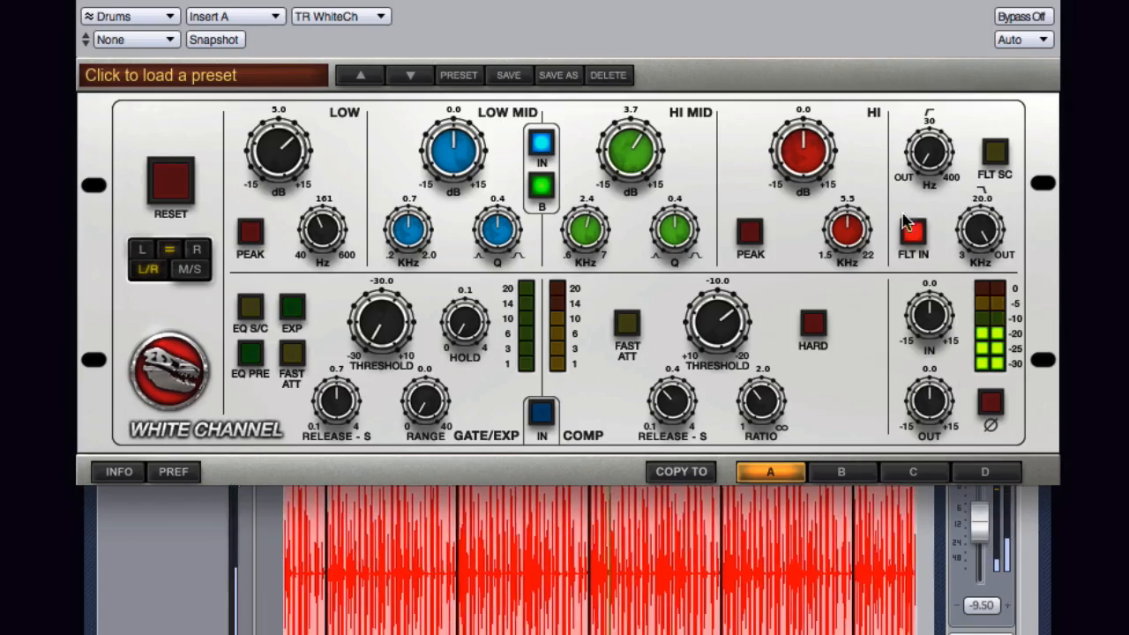
pyautogui.click(918, 232)
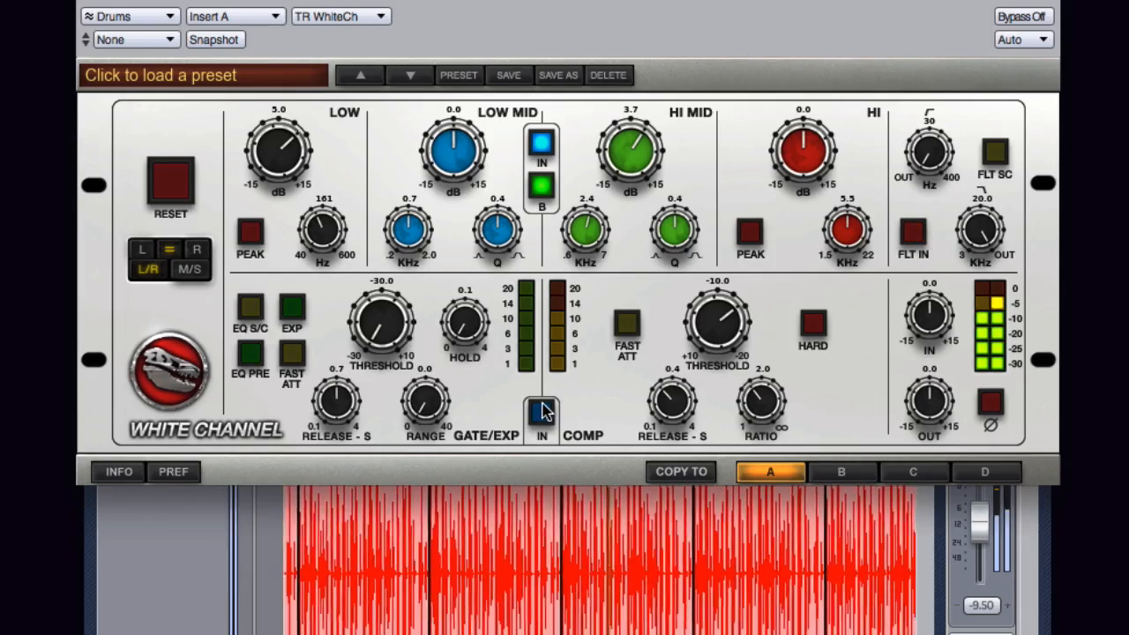
# Step: Engage the compressor with a threshold of -10.6 dB, try the fast attack, and enable the hard mode
pyautogui.click(541, 412)
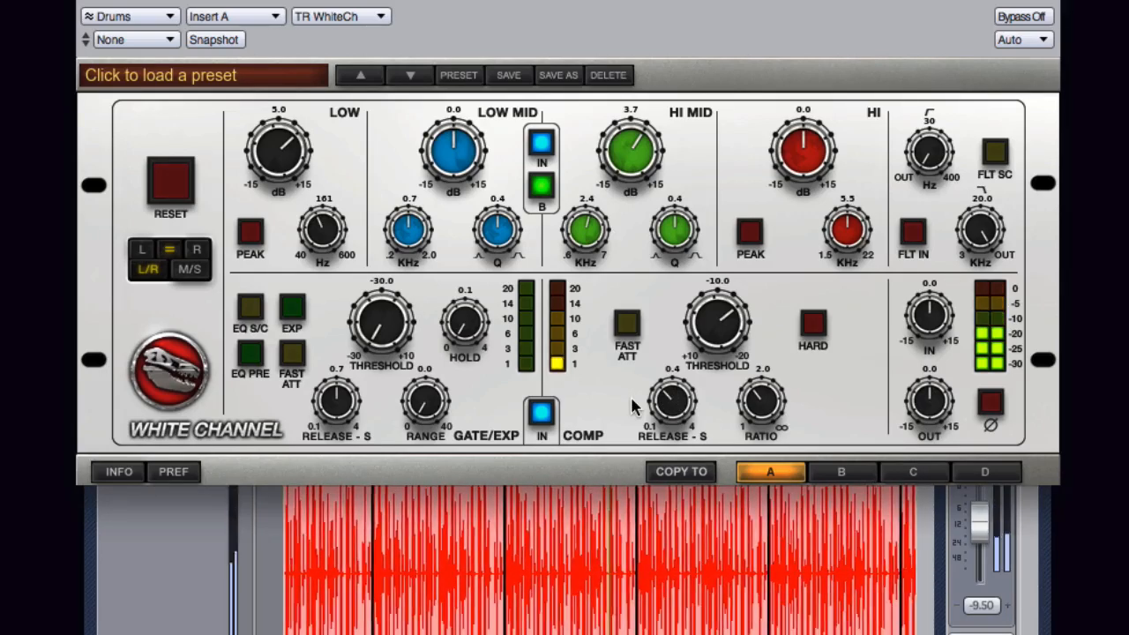
pyautogui.moveTo(711, 325); pyautogui.dragTo(710, 328)
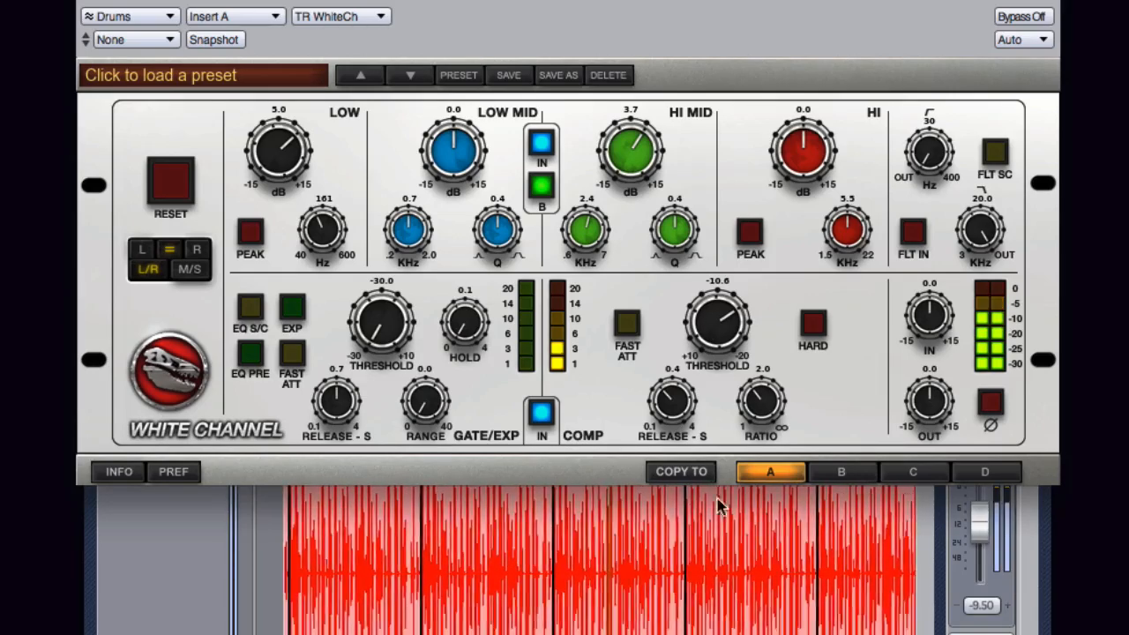
pyautogui.click(627, 324)
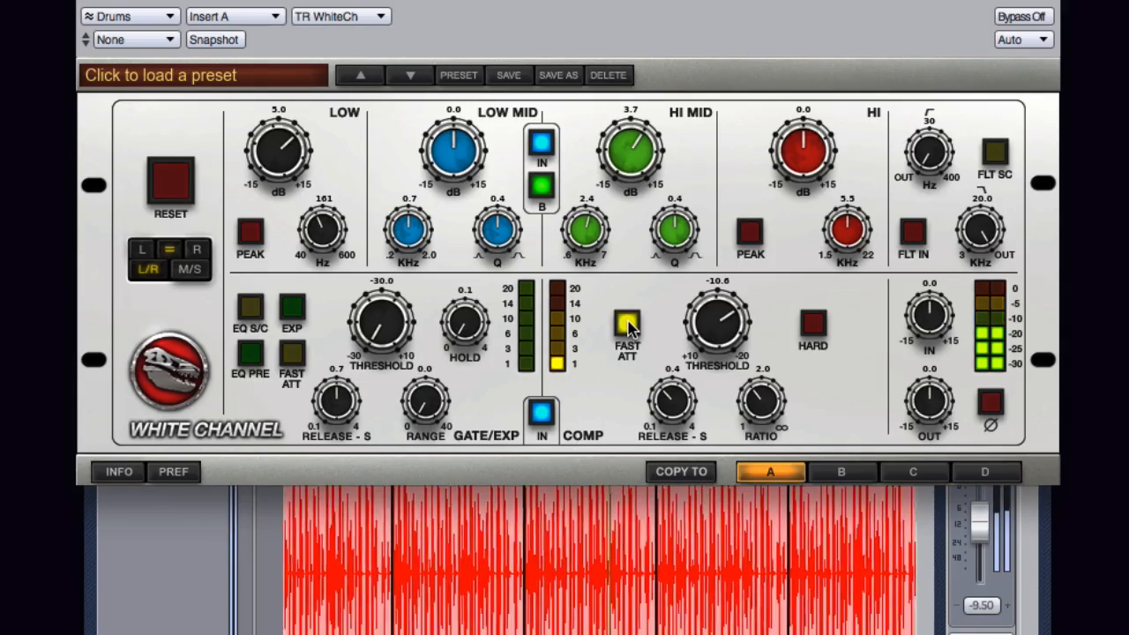
pyautogui.click(627, 324)
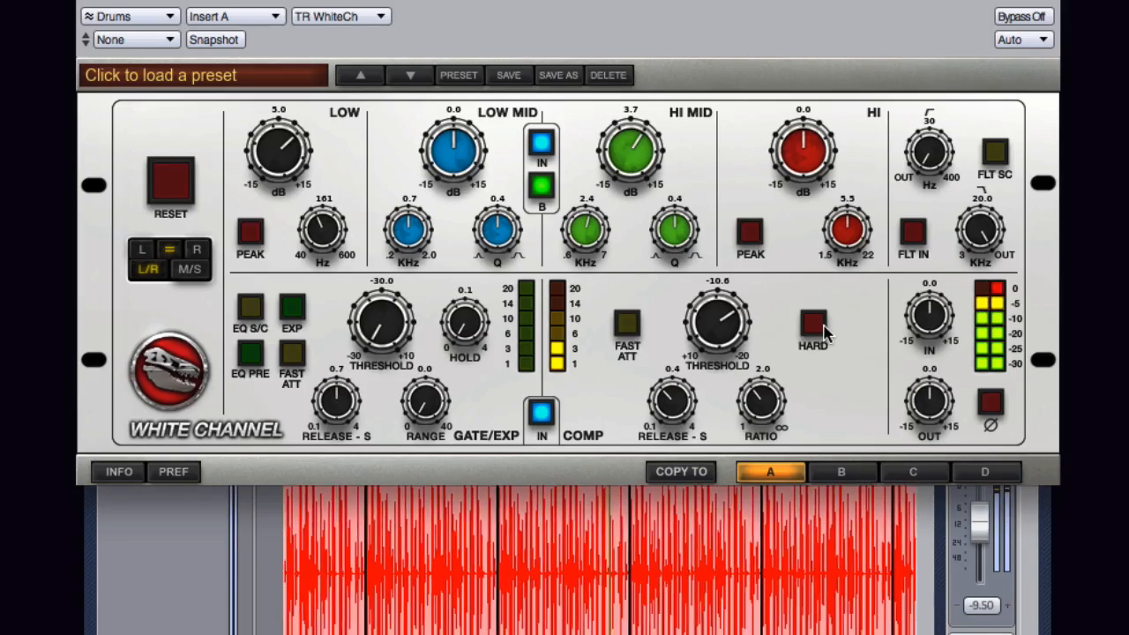
pyautogui.click(815, 324)
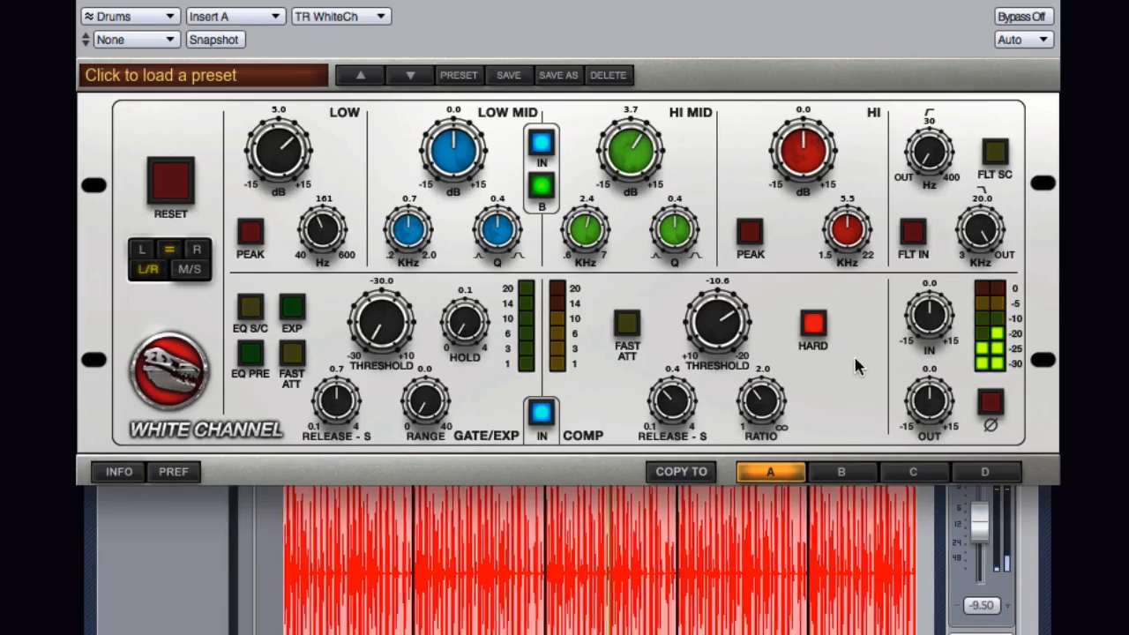
# Step: Set the input gain to 7.7 dB and the output to -2.4 dB, and compare against the bypassed drums
pyautogui.moveTo(912, 310); pyautogui.dragTo(923, 251)
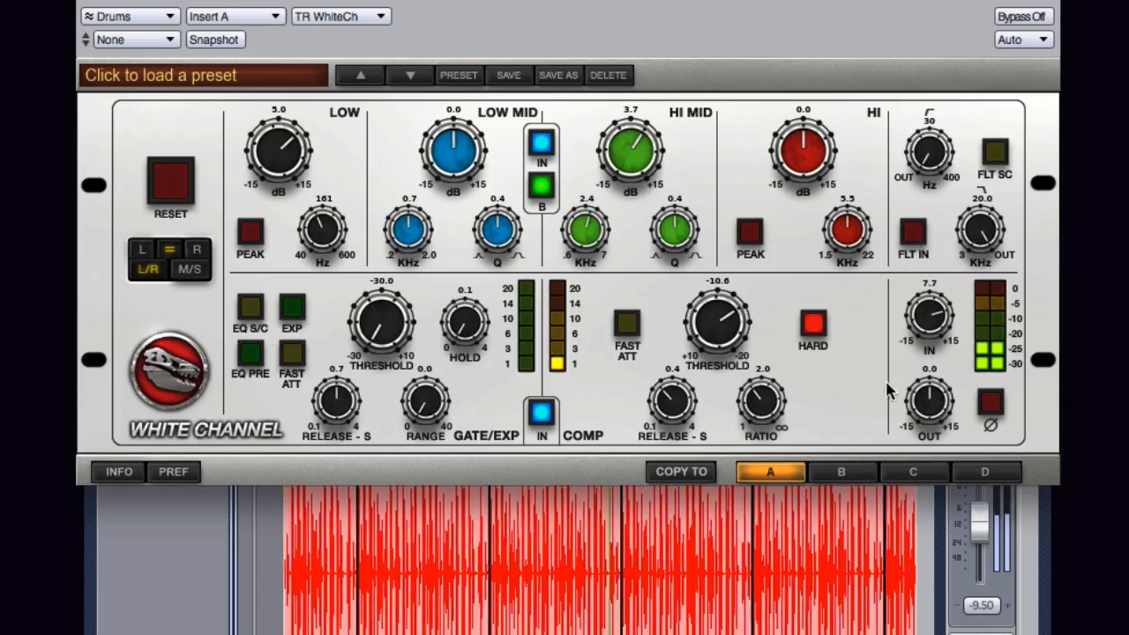
pyautogui.moveTo(917, 404); pyautogui.dragTo(913, 422)
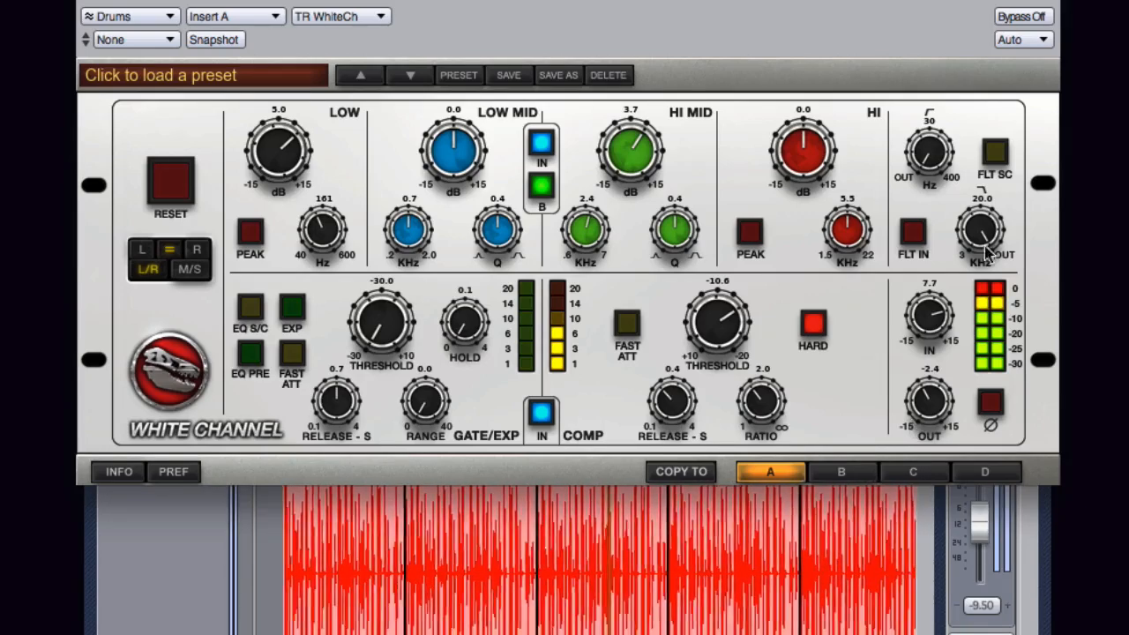
pyautogui.click(1026, 18)
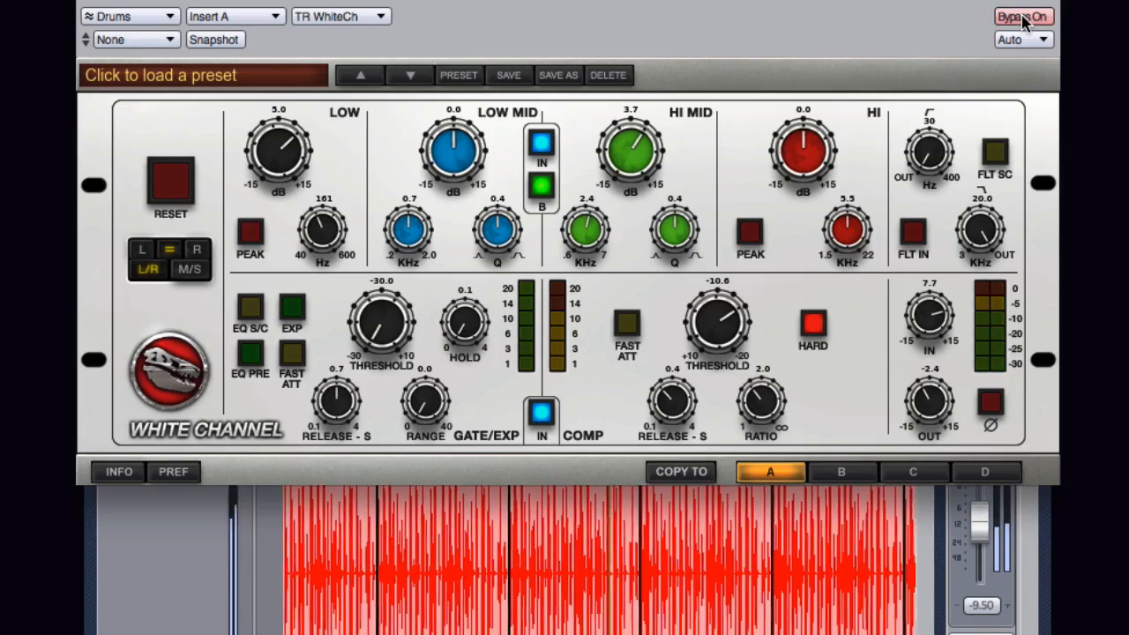
pyautogui.click(1023, 18)
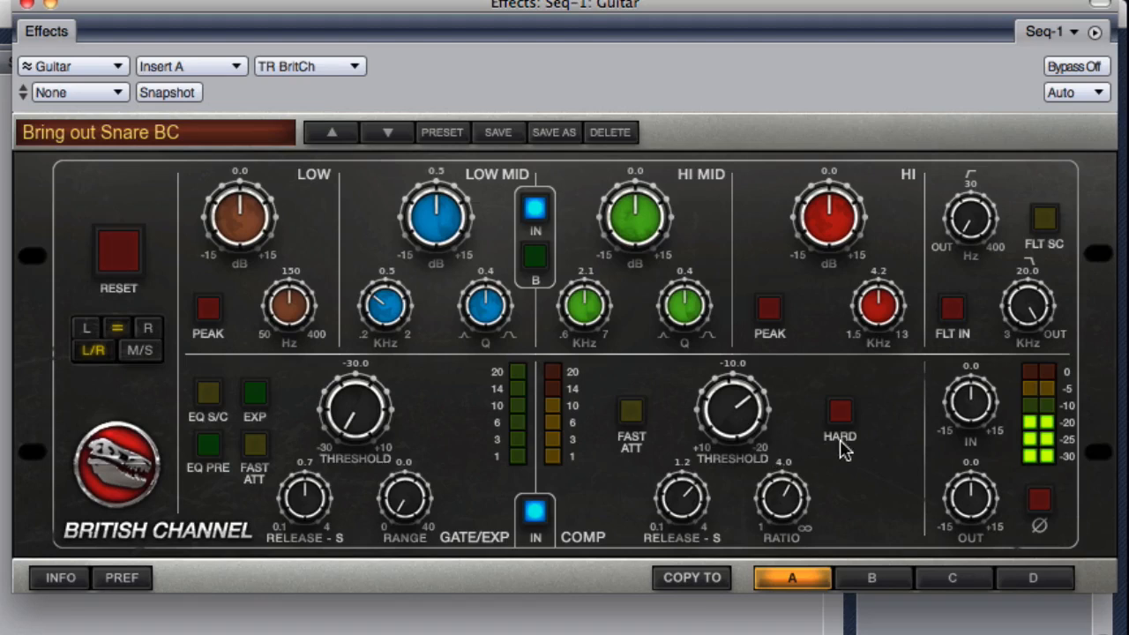
# Step: Enable the filters on the guitar's British Channel and set the high-pass to 106 Hz
pyautogui.click(951, 308)
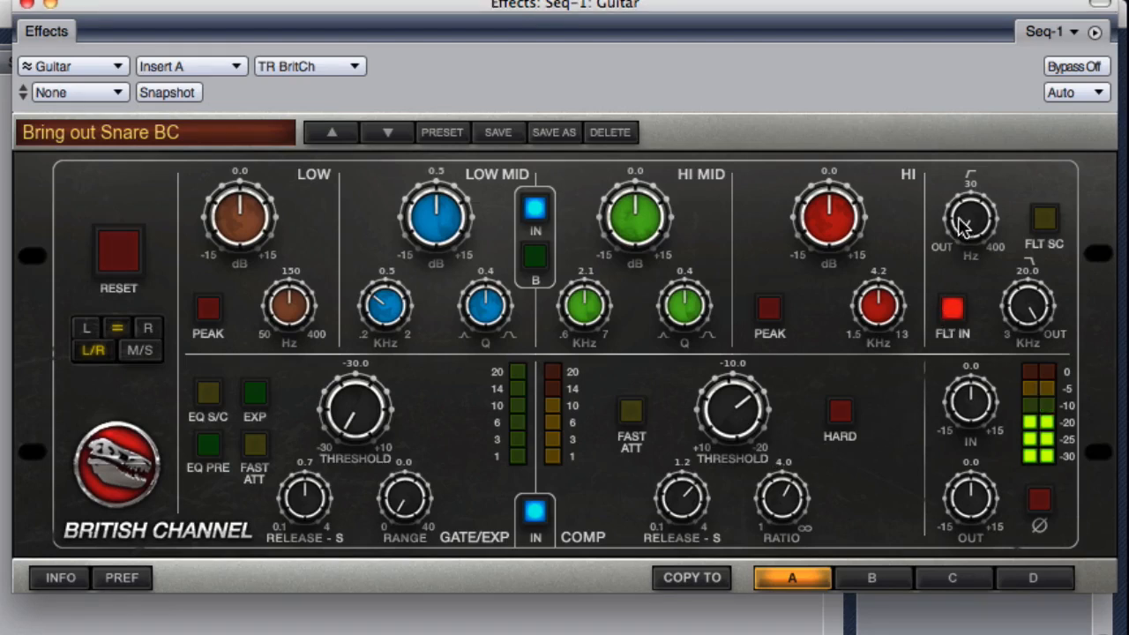
pyautogui.moveTo(962, 226); pyautogui.dragTo(959, 214)
pyautogui.moveTo(960, 100); pyautogui.dragTo(960, 85)
# Step: Cut the guitar's hi band by 3.2 dB at 6.1 kHz and its low-mid band by 2.7 dB
pyautogui.moveTo(869, 319); pyautogui.dragTo(861, 262)
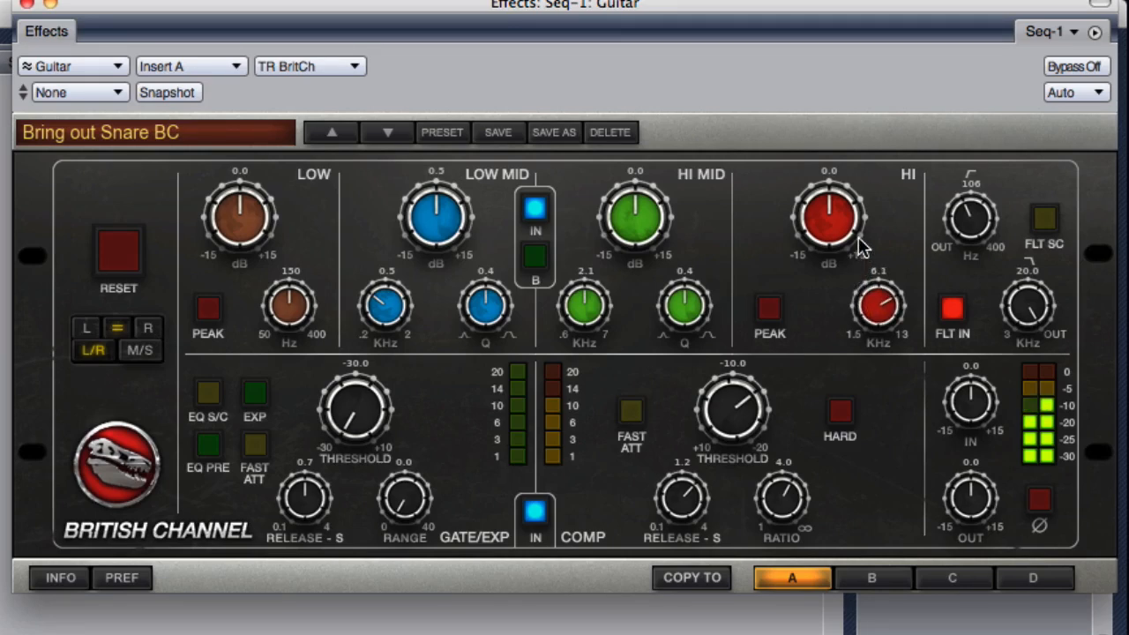
pyautogui.moveTo(832, 208); pyautogui.dragTo(813, 245)
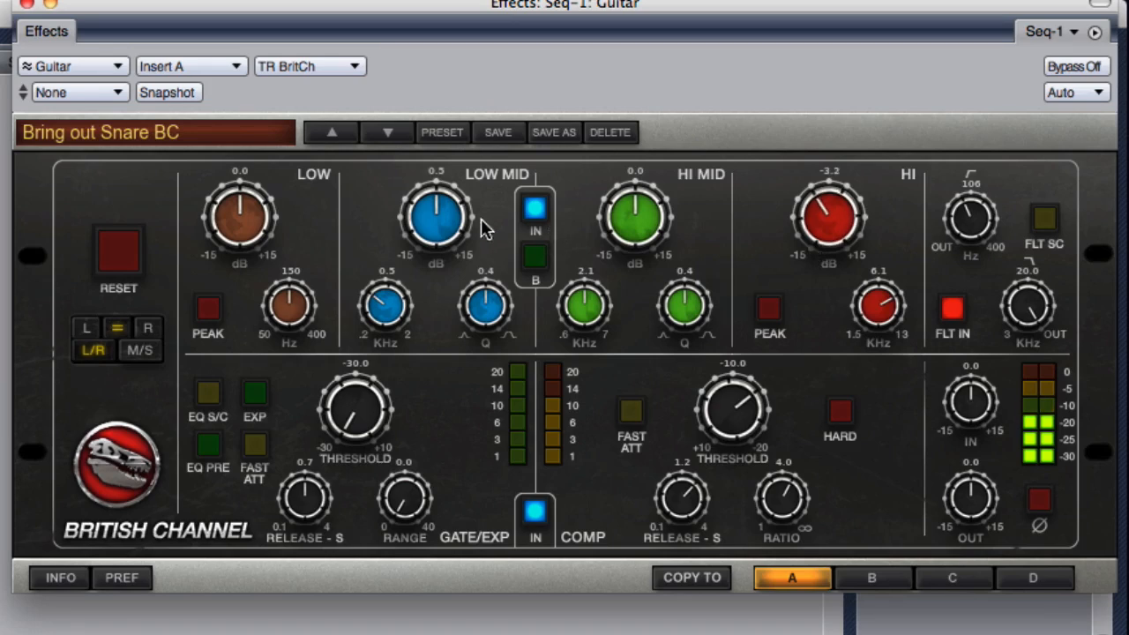
pyautogui.moveTo(432, 205); pyautogui.dragTo(420, 329)
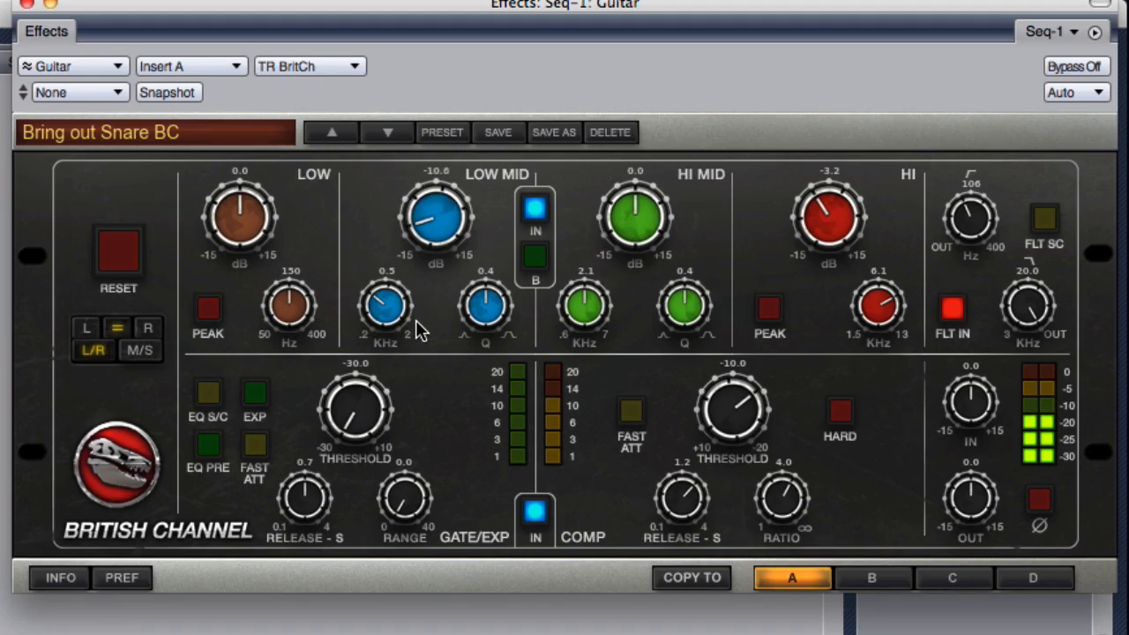
pyautogui.moveTo(420, 329); pyautogui.dragTo(396, 241)
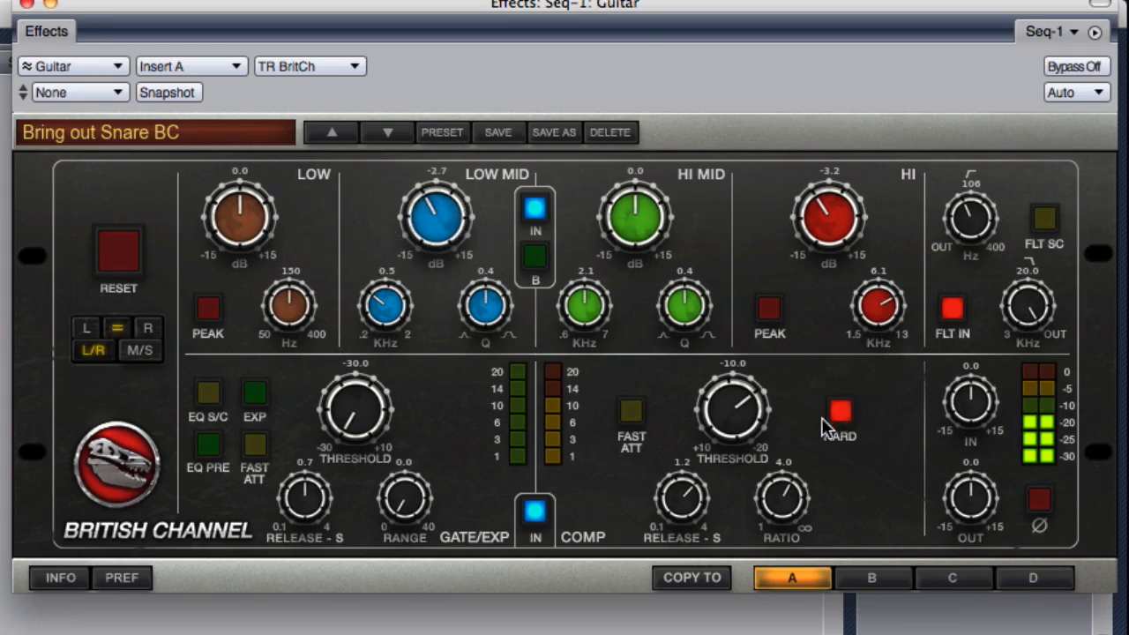
# Step: Set the guitar compressor's threshold to -11.3 dB with the hard mode on, and raise the input gain
pyautogui.moveTo(722, 419); pyautogui.dragTo(718, 403)
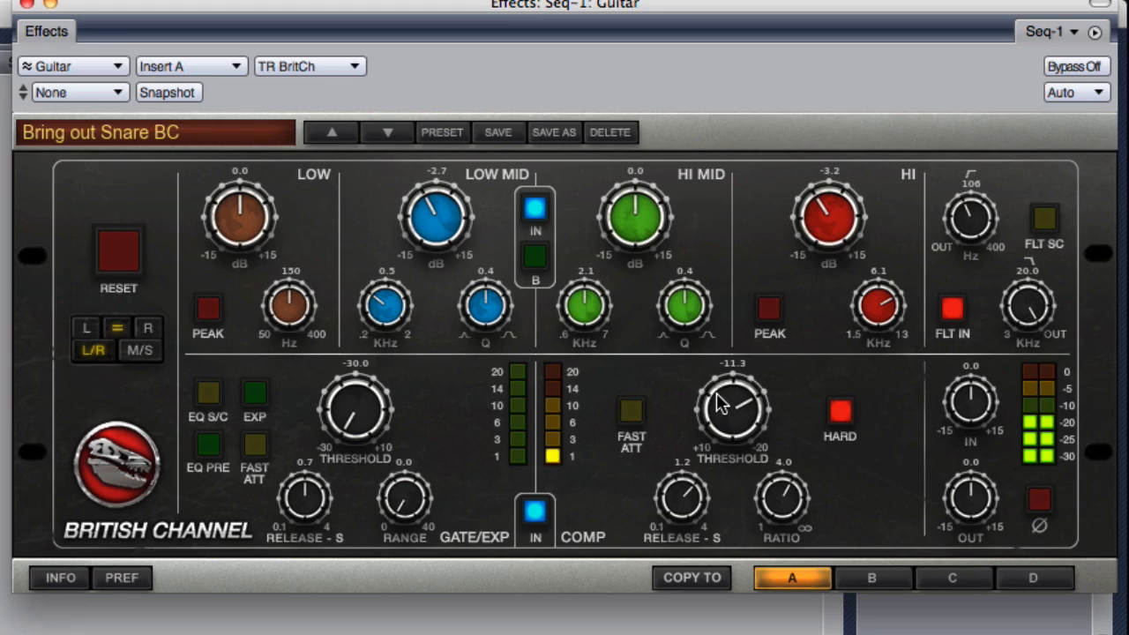
pyautogui.moveTo(976, 406); pyautogui.dragTo(981, 304)
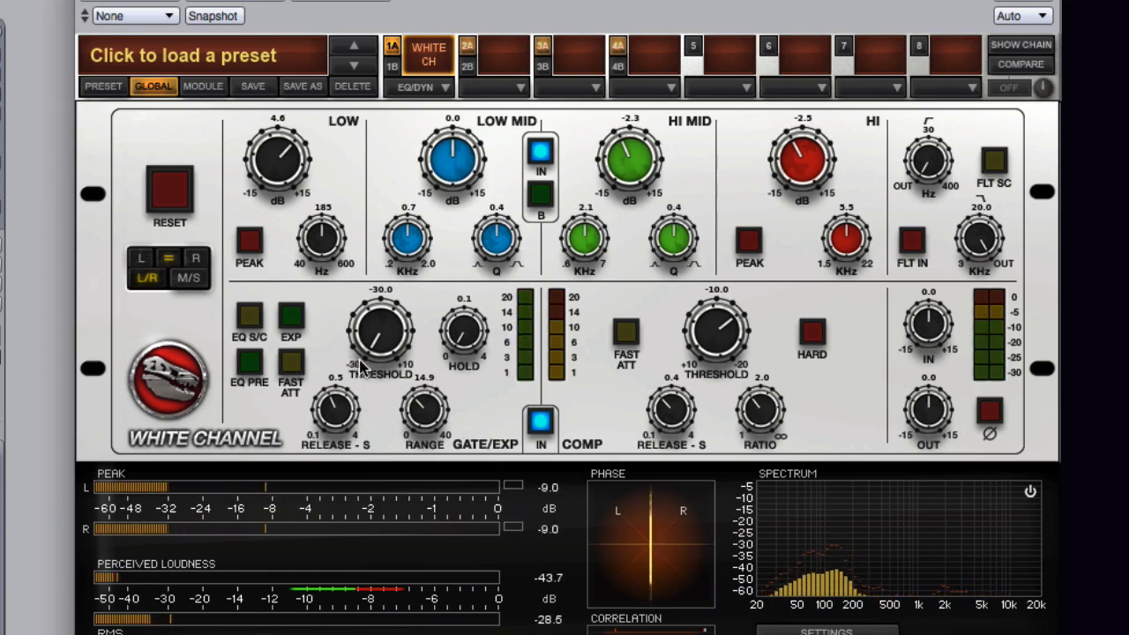
# Step: Set the White Channel gate's threshold to -3.4 dB, range to 17.8 and release to 0.2 s, and reduce the hold time
pyautogui.moveTo(362, 331); pyautogui.dragTo(363, 201)
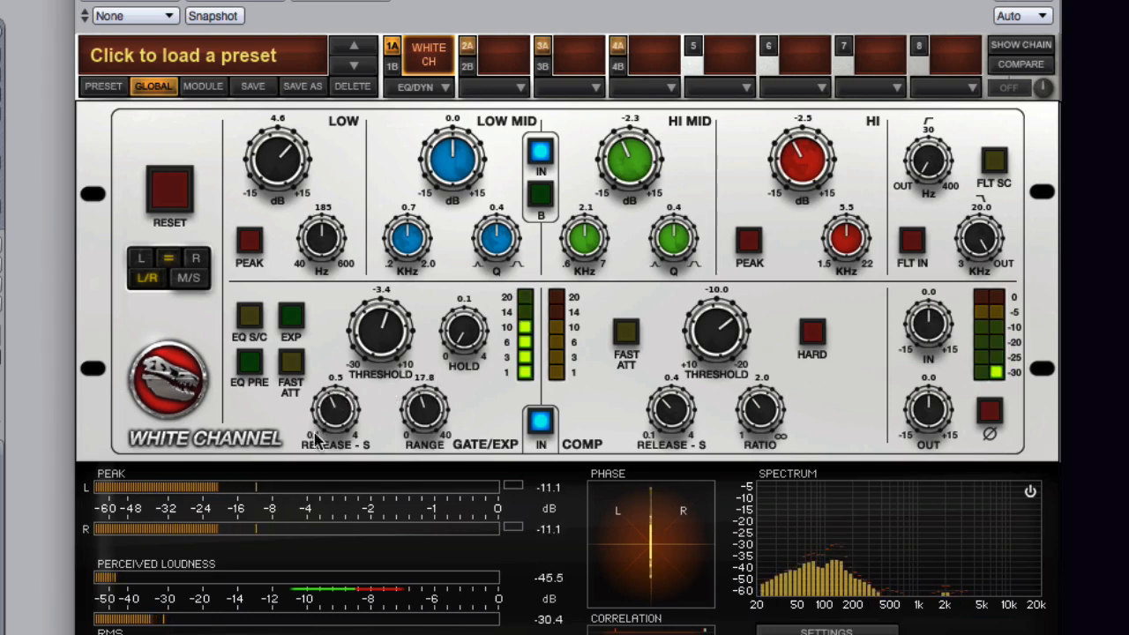
pyautogui.moveTo(325, 399); pyautogui.dragTo(333, 468)
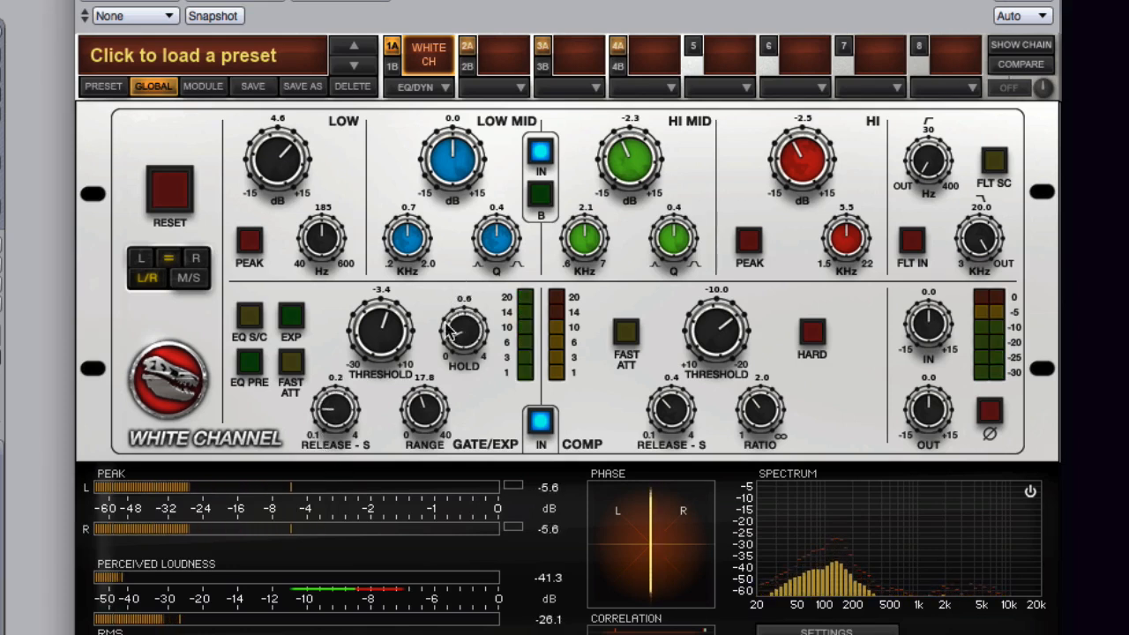
pyautogui.moveTo(449, 331); pyautogui.dragTo(434, 439)
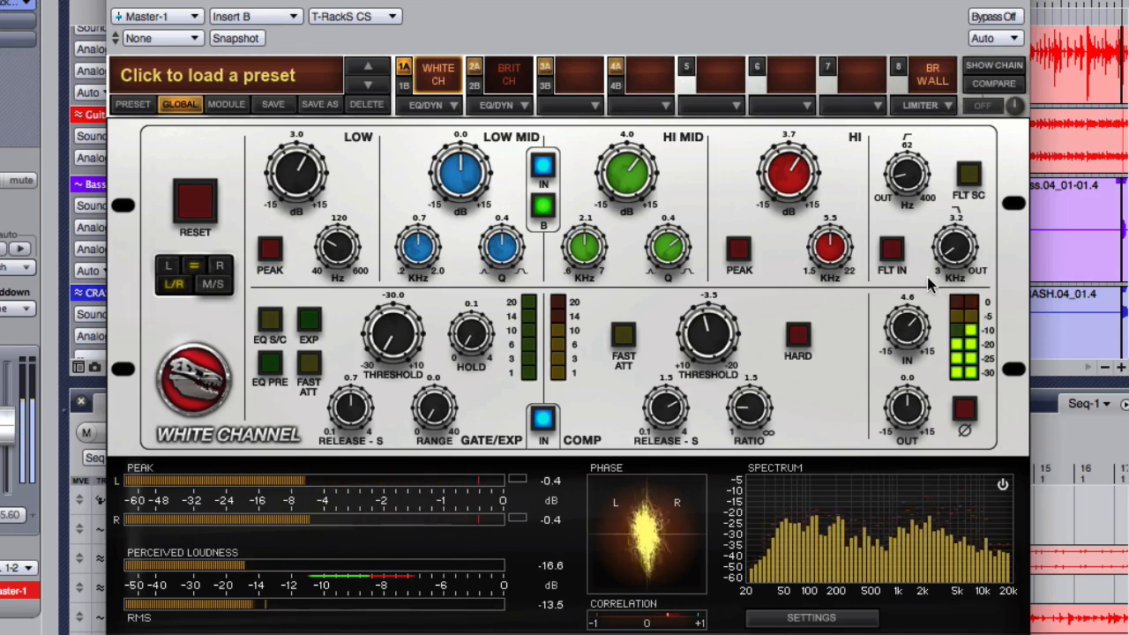
# Step: Examine the settings of the brickwall limiter, White Channel and British Channel in the master chain
pyautogui.click(899, 74)
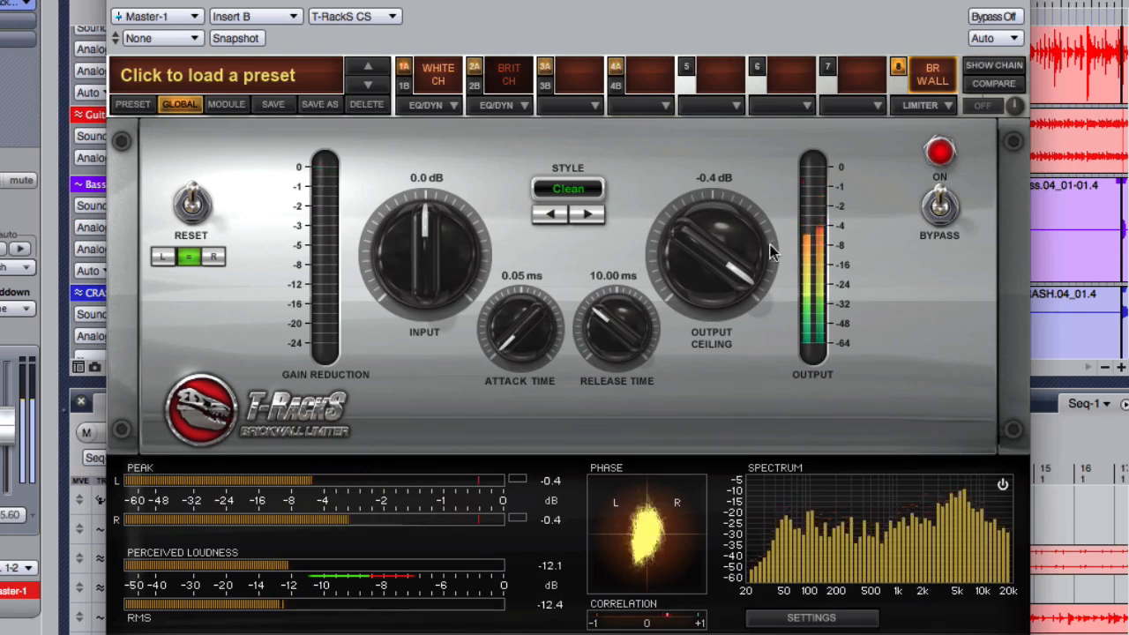
pyautogui.click(405, 71)
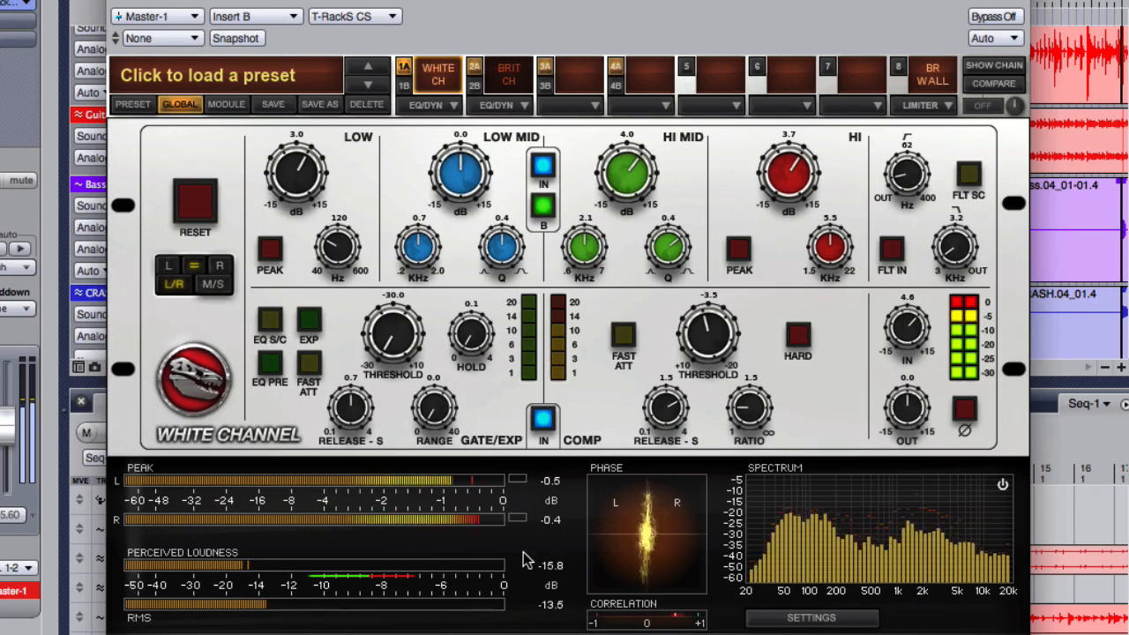
pyautogui.click(474, 69)
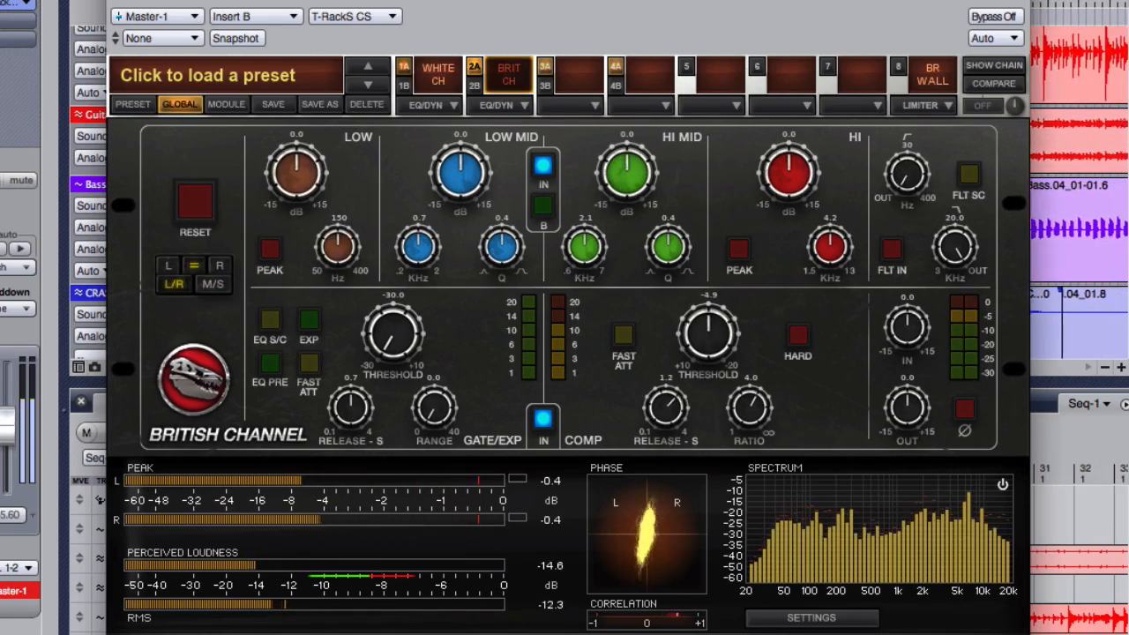
pyautogui.click(415, 76)
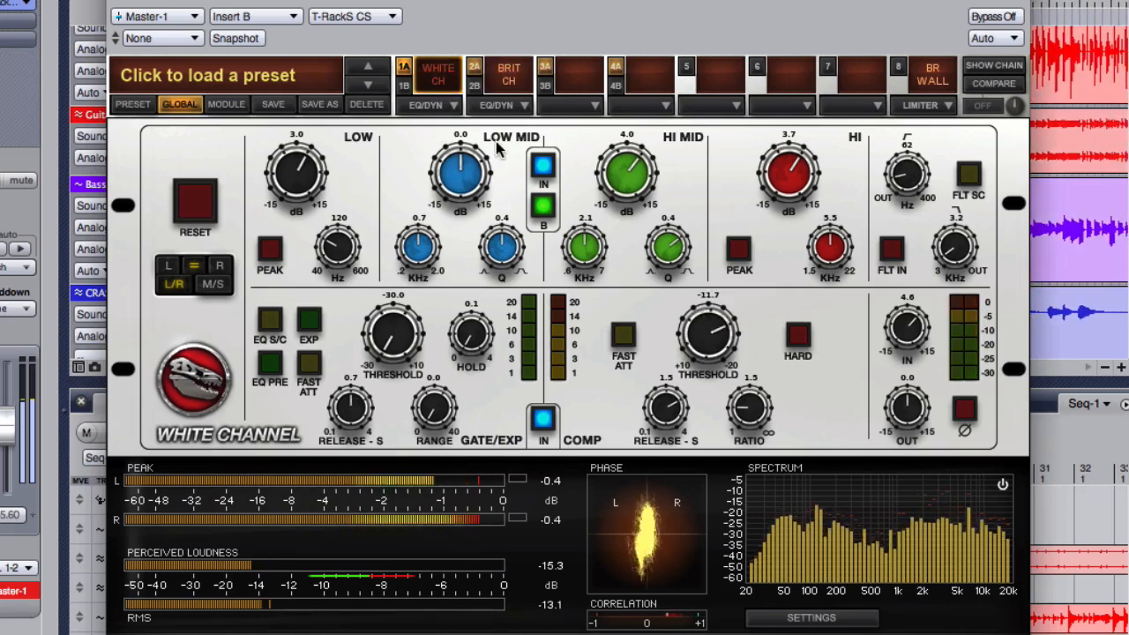
pyautogui.click(477, 71)
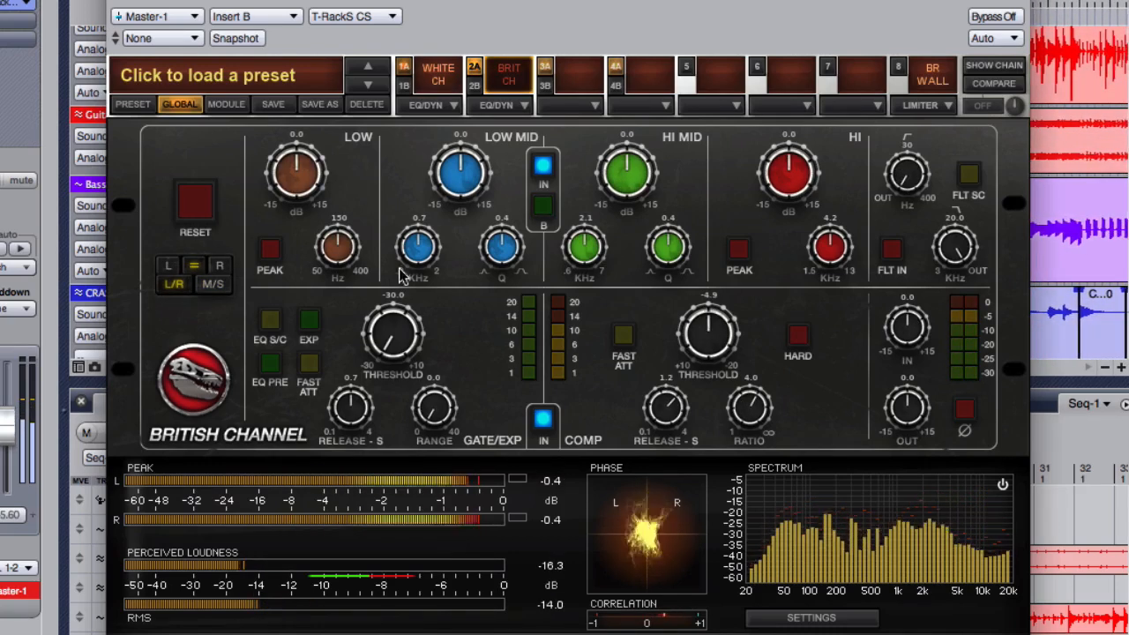
pyautogui.click(403, 65)
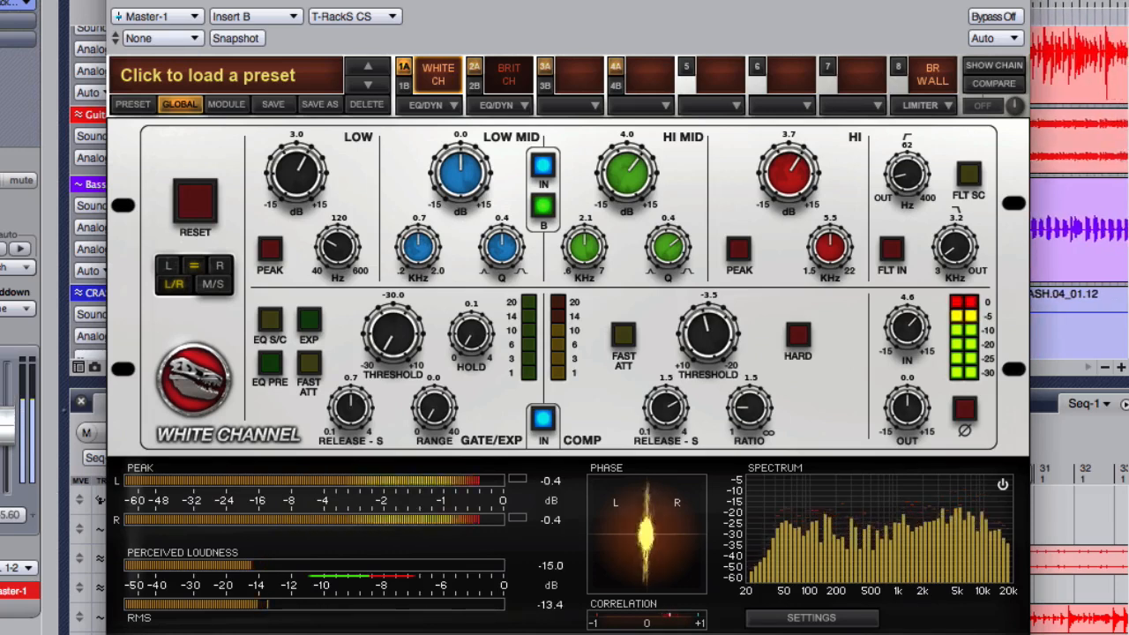
pyautogui.click(472, 71)
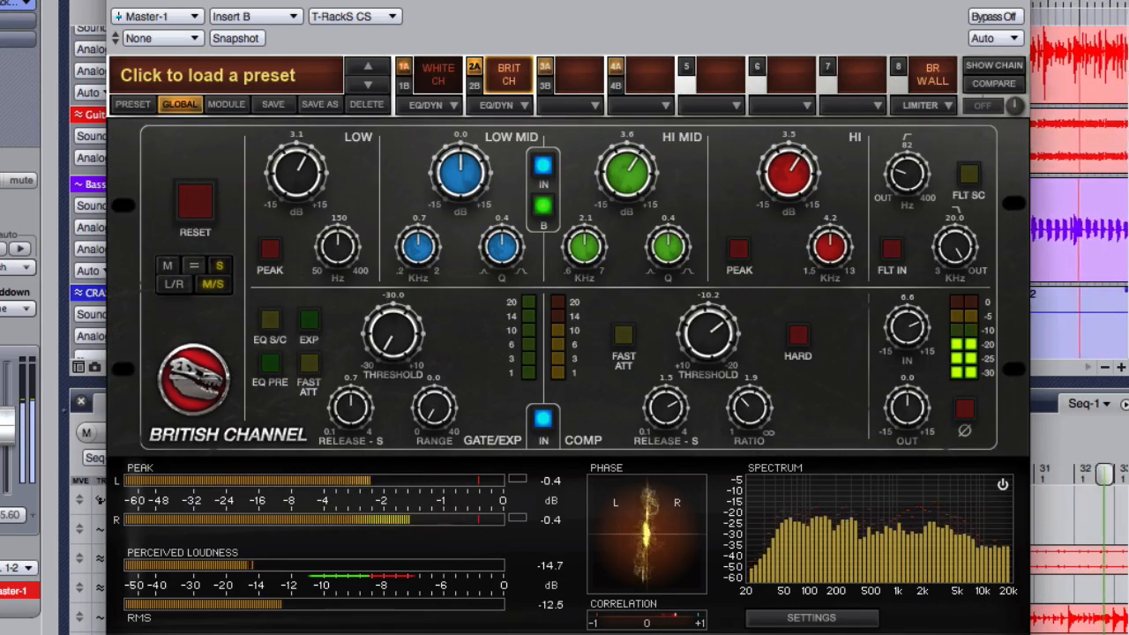